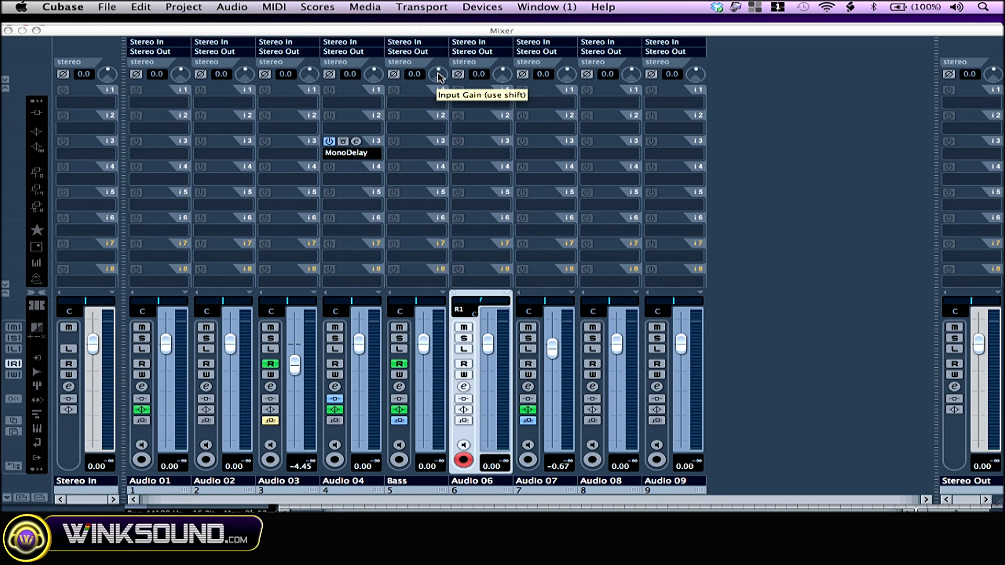
Try Bass input gain values of 4.0 and -5.0, then return it to 0.0
{"action": "mouse_move", "coordinate": [439, 77]}
{"action": "left_mouse_down"}
{"action": "mouse_move", "coordinate": [439, 110]}
{"action": "mouse_move", "coordinate": [439, 92]}
{"action": "mouse_move", "coordinate": [458, 104]}
{"action": "mouse_move", "coordinate": [438, 77]}
{"action": "left_mouse_up"}
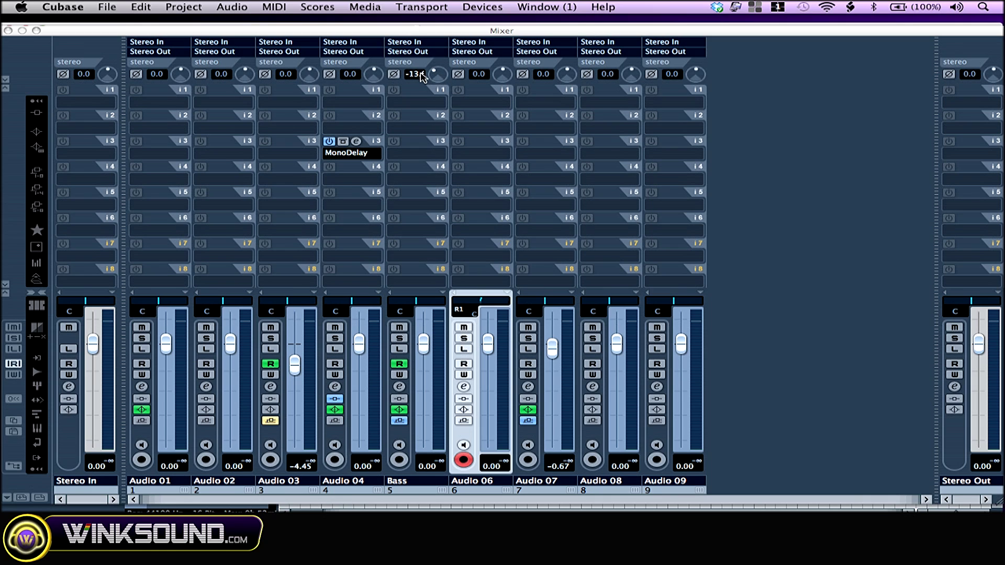
{"action": "double_click", "coordinate": [417, 75]}
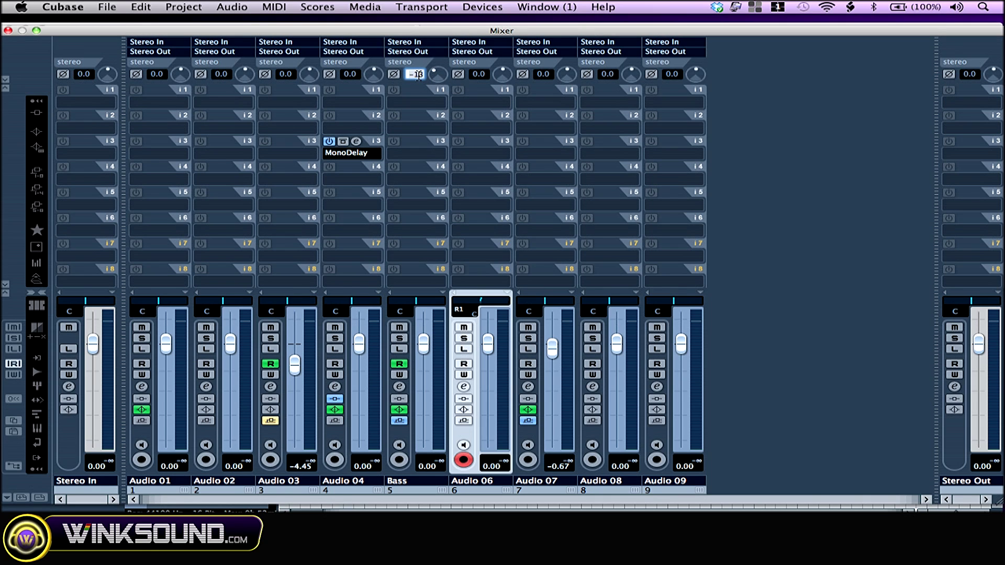
{"action": "type", "text": "4"}
{"action": "key", "text": "Return"}
{"action": "double_click", "coordinate": [418, 75]}
{"action": "type", "text": "-5"}
{"action": "key", "text": "Return"}
{"action": "double_click", "coordinate": [417, 75]}
{"action": "type", "text": "0.0"}
{"action": "key", "text": "Return"}
Drop the Bass fader to about -23, reset it to 0.00, and invert the Bass phase
{"action": "left_click_drag", "start_coordinate": [423, 345], "coordinate": [420, 419]}
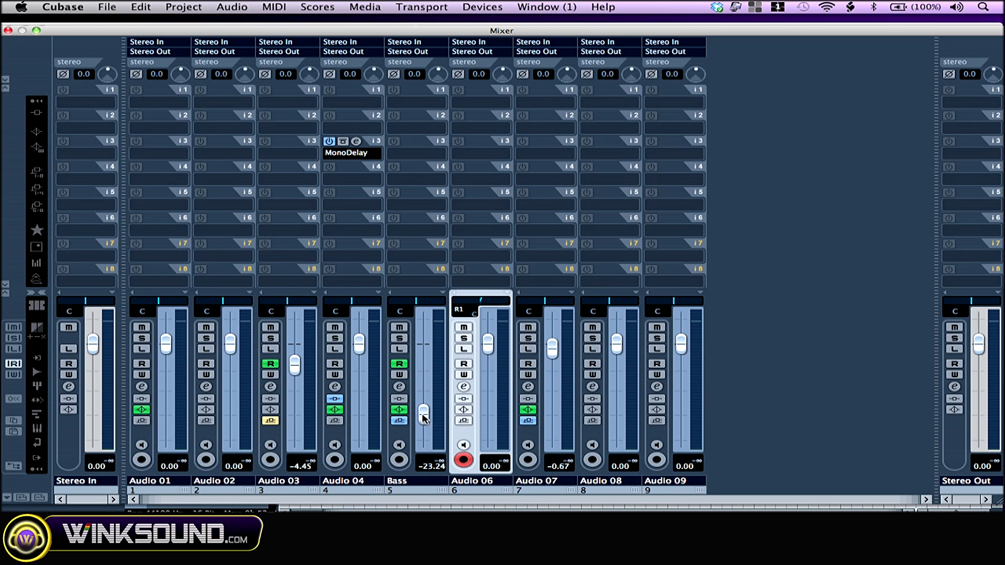
{"action": "left_click", "coordinate": [423, 417], "text": "super"}
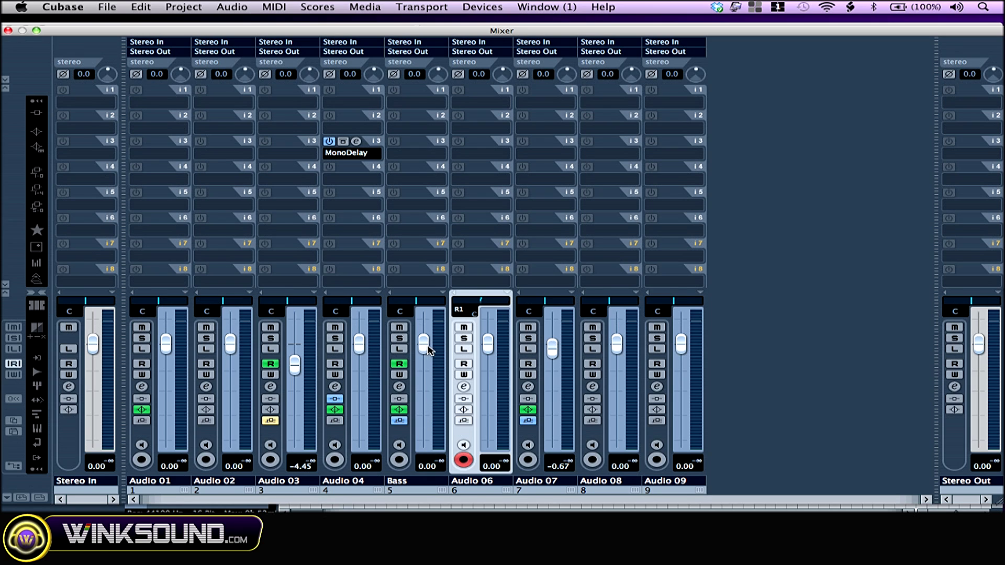
{"action": "left_click", "coordinate": [394, 75]}
Show sends in Audio 06's rack and a user panel in Audio 07's, then hide all racks
{"action": "left_click", "coordinate": [507, 293]}
{"action": "left_click", "coordinate": [529, 356]}
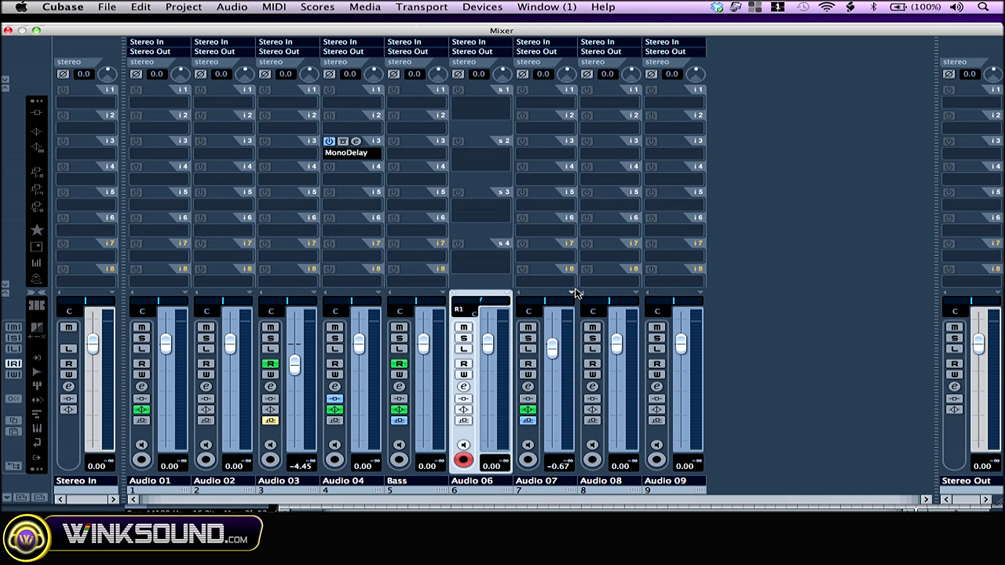
{"action": "left_click", "coordinate": [572, 293]}
{"action": "left_click", "coordinate": [589, 421]}
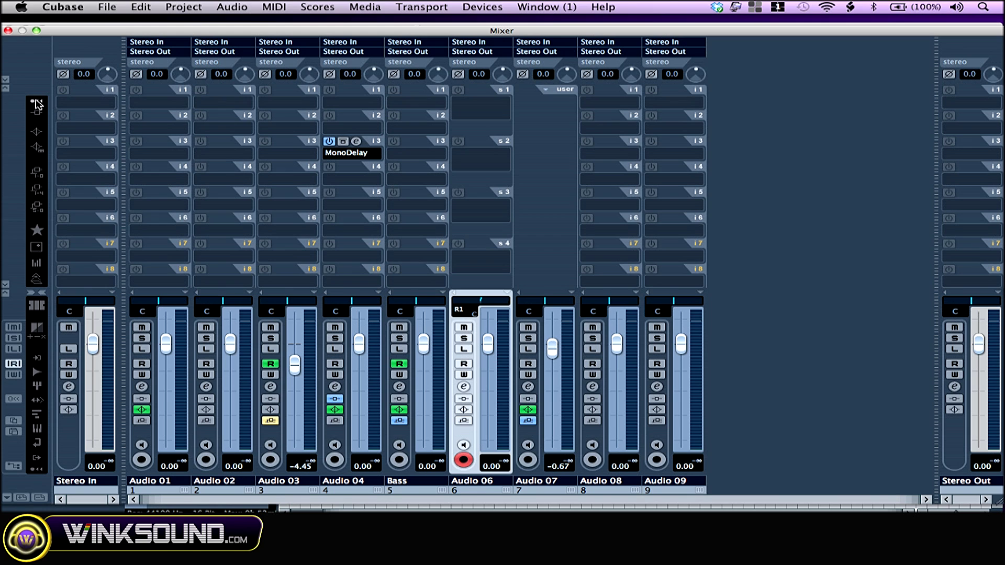
{"action": "left_click", "coordinate": [37, 105]}
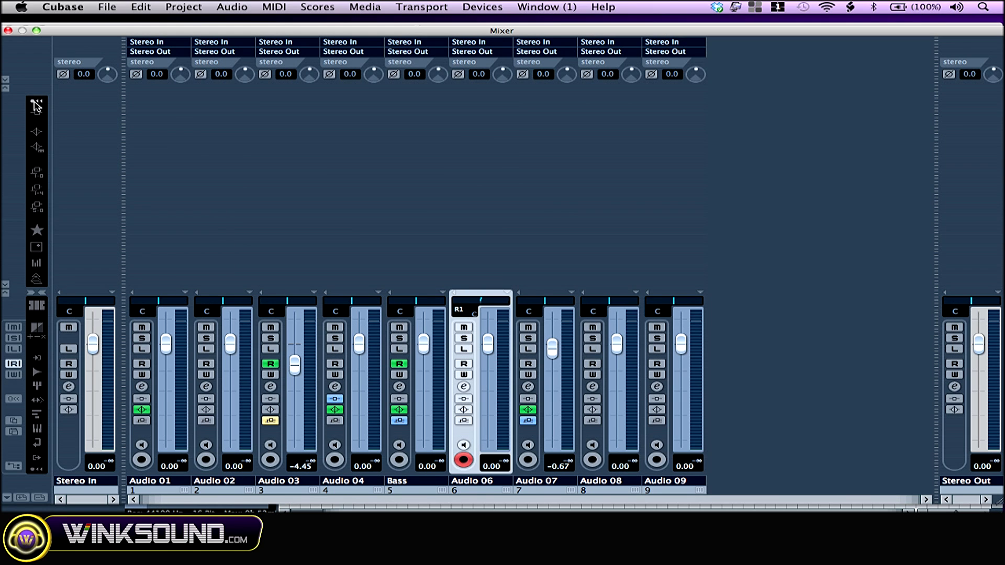
Show inserts, then EQ bands (toggling Audio 04's eq 3 off and on), then EQ curves
{"action": "left_click", "coordinate": [37, 114]}
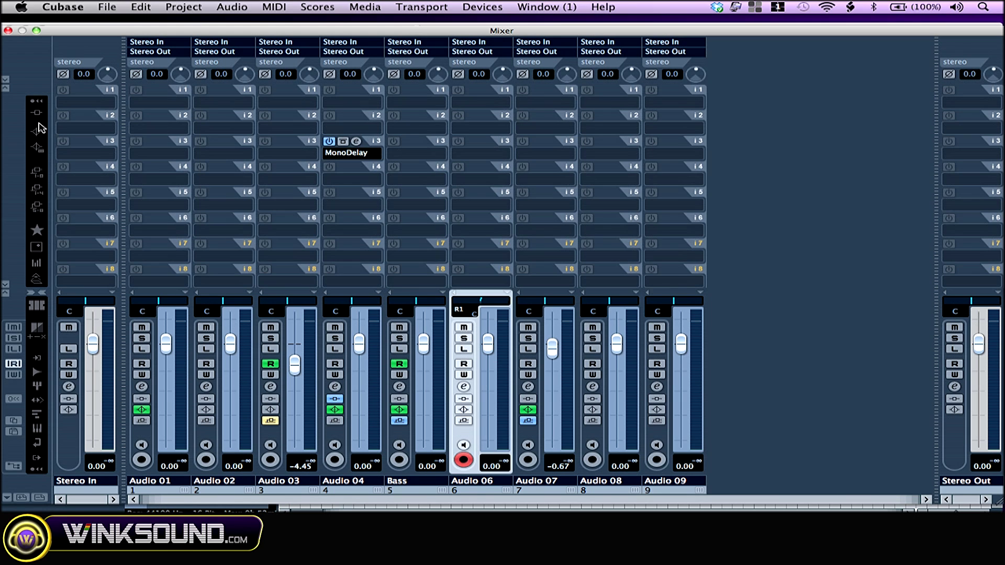
{"action": "left_click", "coordinate": [39, 132]}
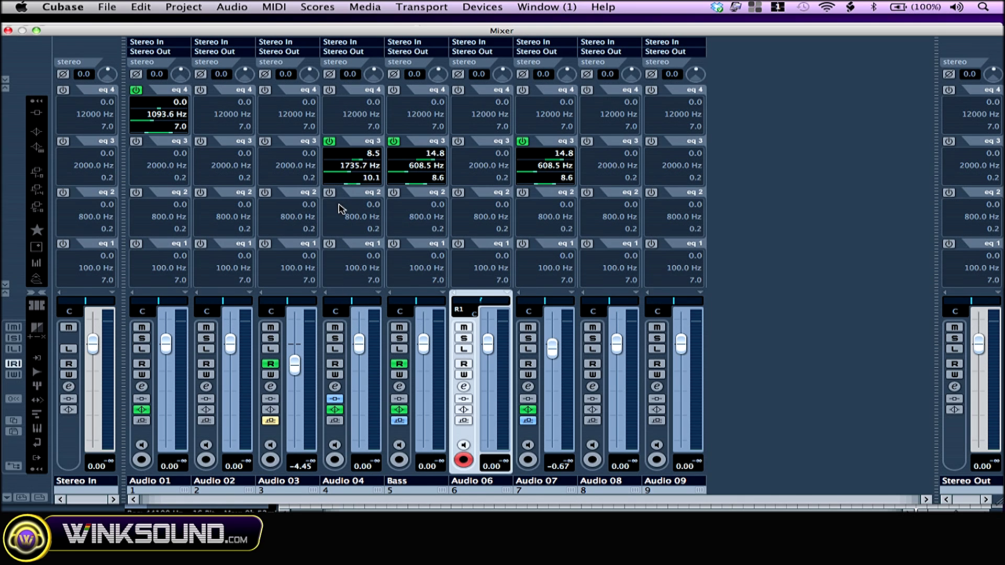
{"action": "left_click", "coordinate": [330, 141]}
{"action": "left_click", "coordinate": [329, 142]}
{"action": "left_click", "coordinate": [38, 148]}
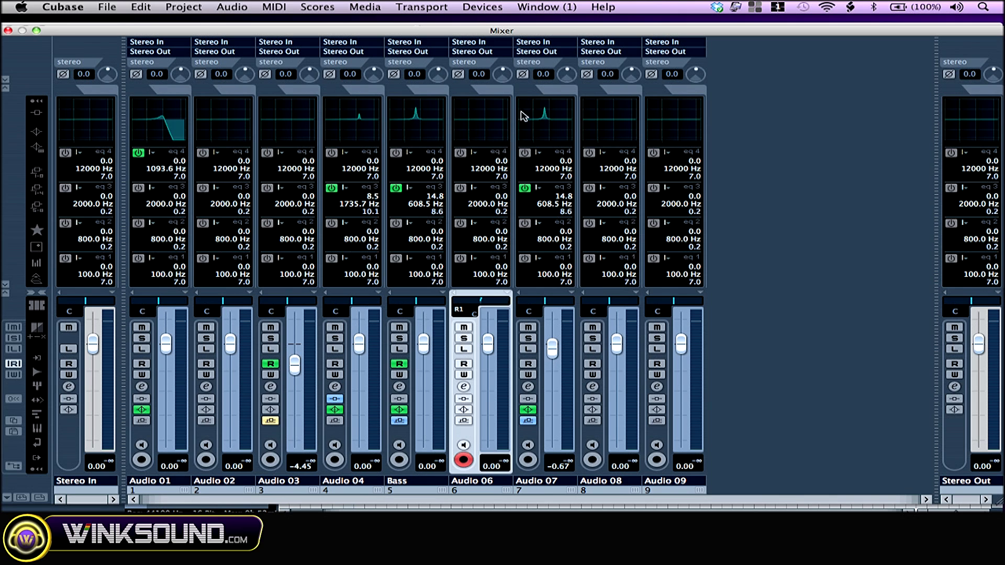
Cycle all racks through sends, sends 1–4, sends 5–8, inserts 1–4, pictures, meters, and overview
{"action": "left_click", "coordinate": [37, 172]}
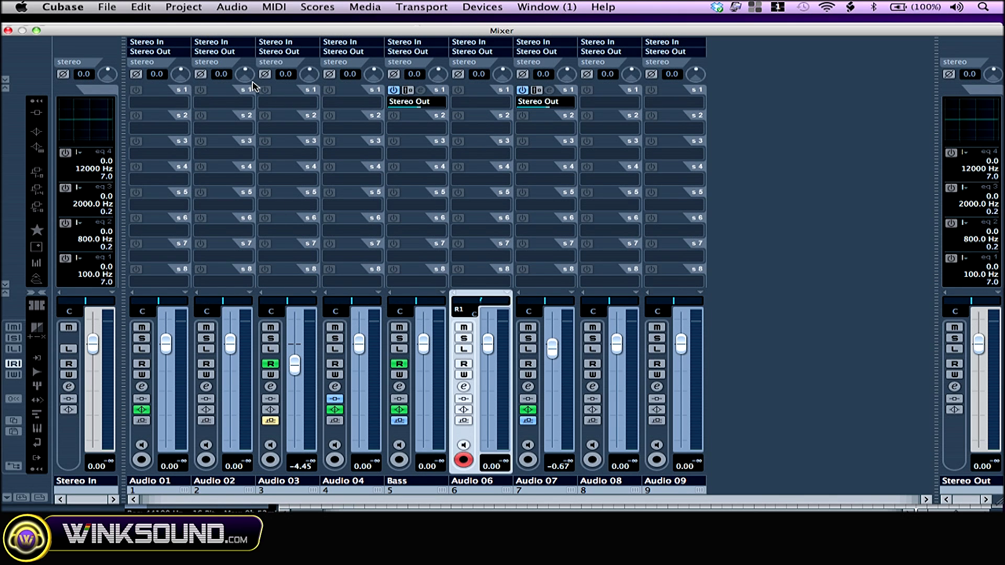
{"action": "left_click", "coordinate": [36, 189]}
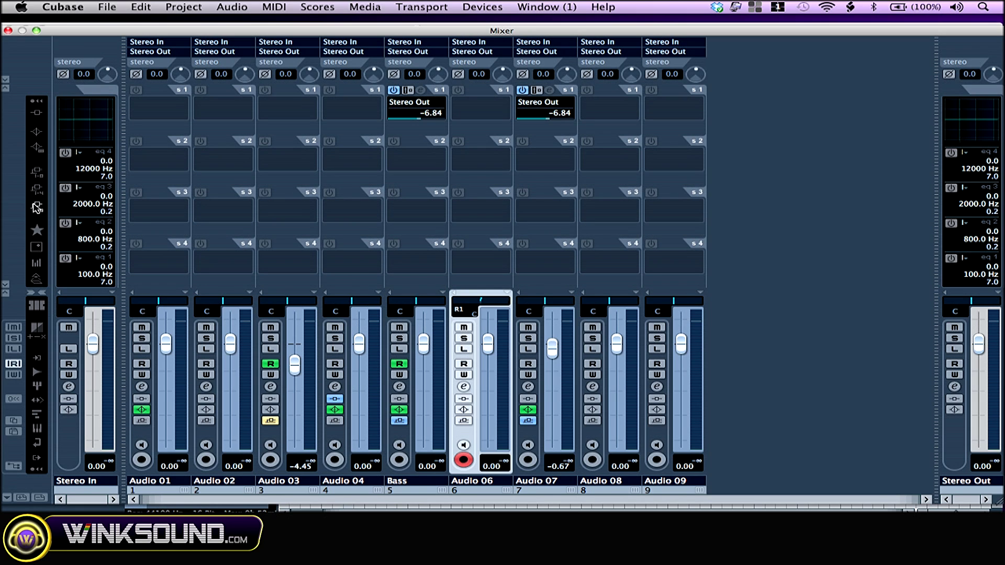
{"action": "left_click", "coordinate": [36, 208]}
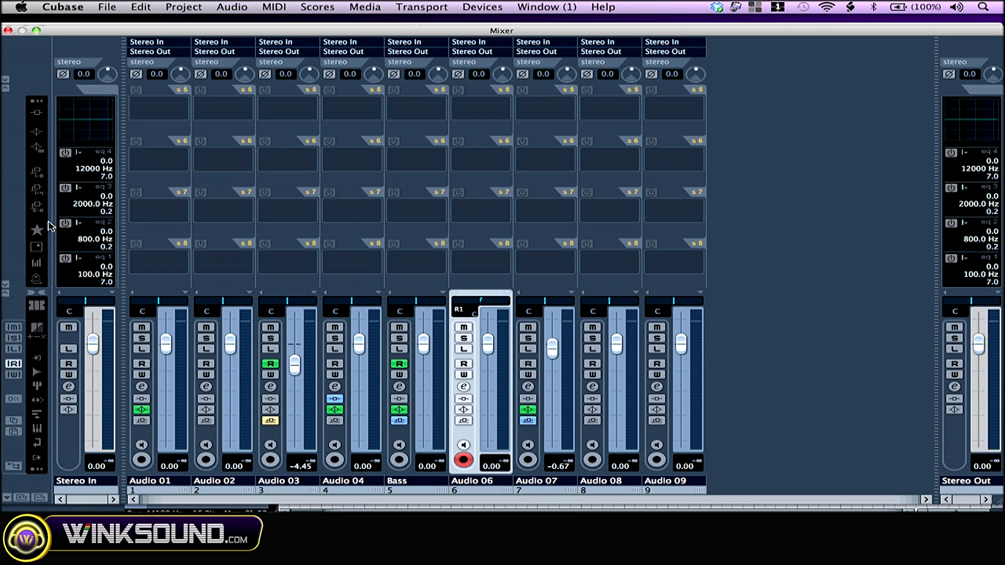
{"action": "left_click", "coordinate": [37, 230]}
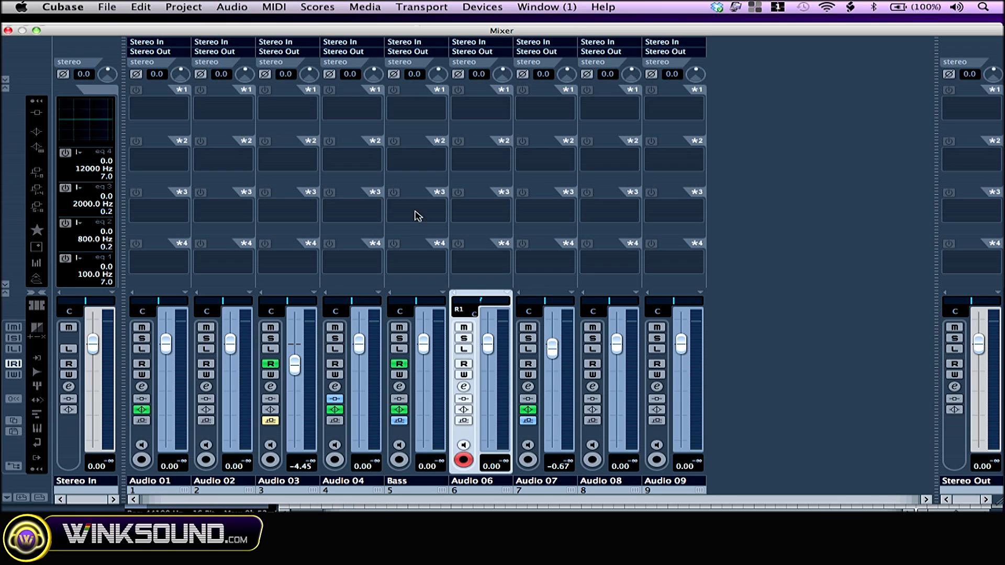
{"action": "left_click", "coordinate": [41, 252]}
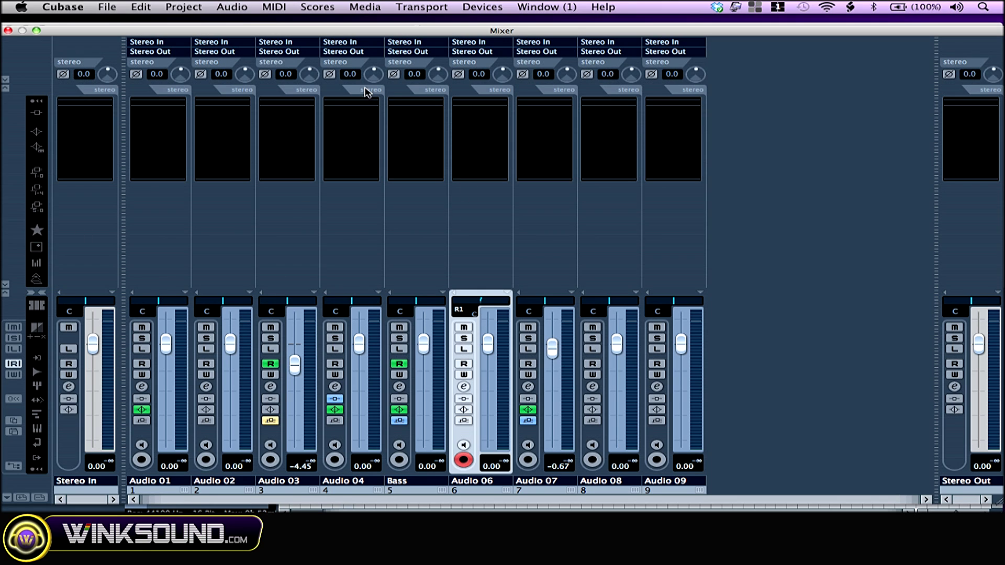
{"action": "left_click", "coordinate": [36, 263]}
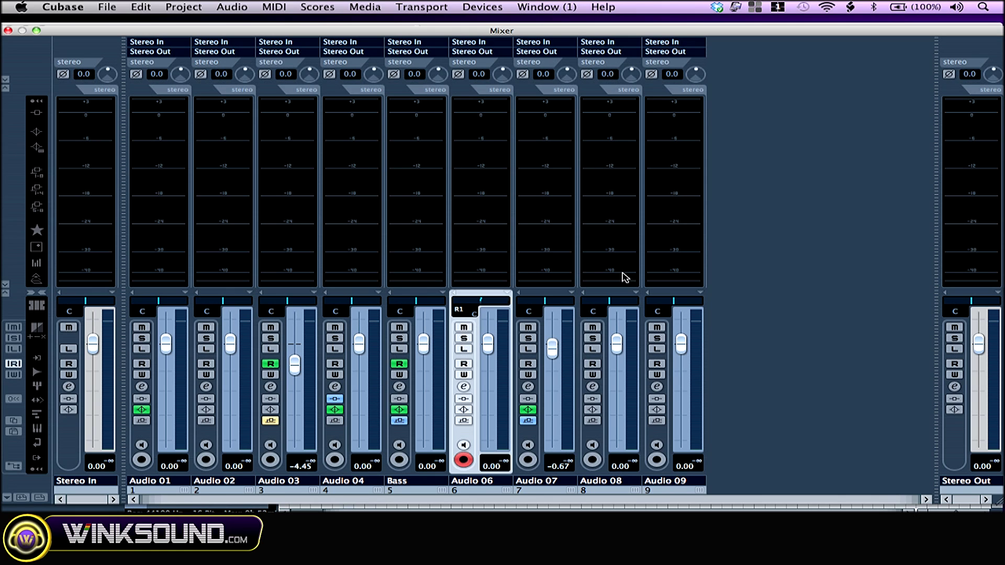
{"action": "left_click", "coordinate": [35, 280]}
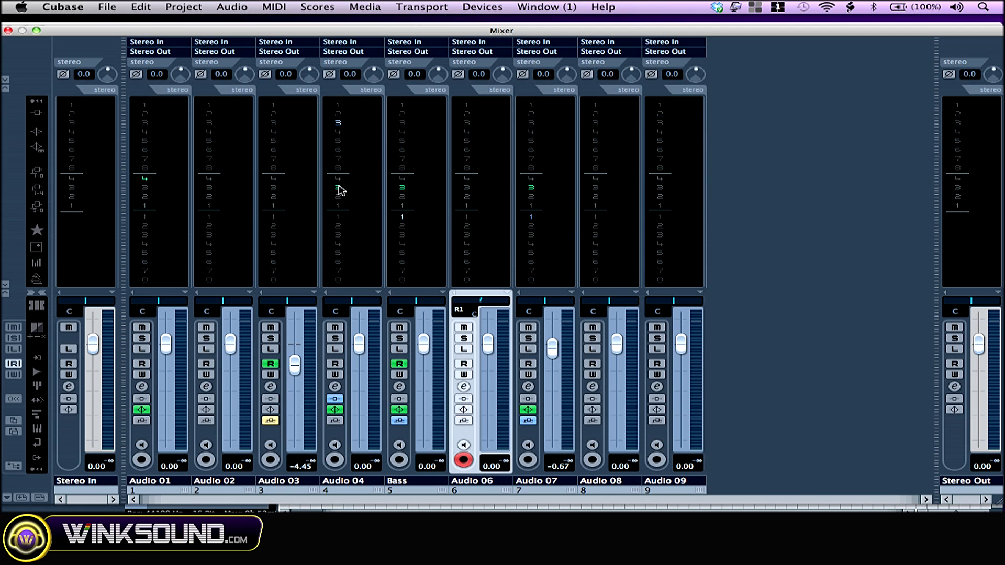
Show insert slots on all channels and load Delay > MonoDelay into Bass insert 1
{"action": "left_click", "coordinate": [35, 113]}
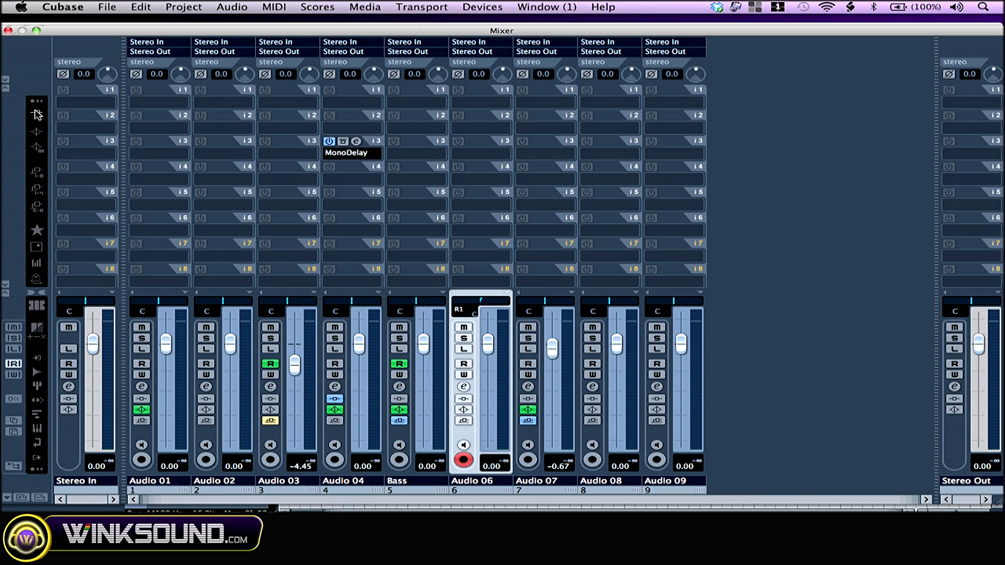
{"action": "left_click", "coordinate": [414, 107]}
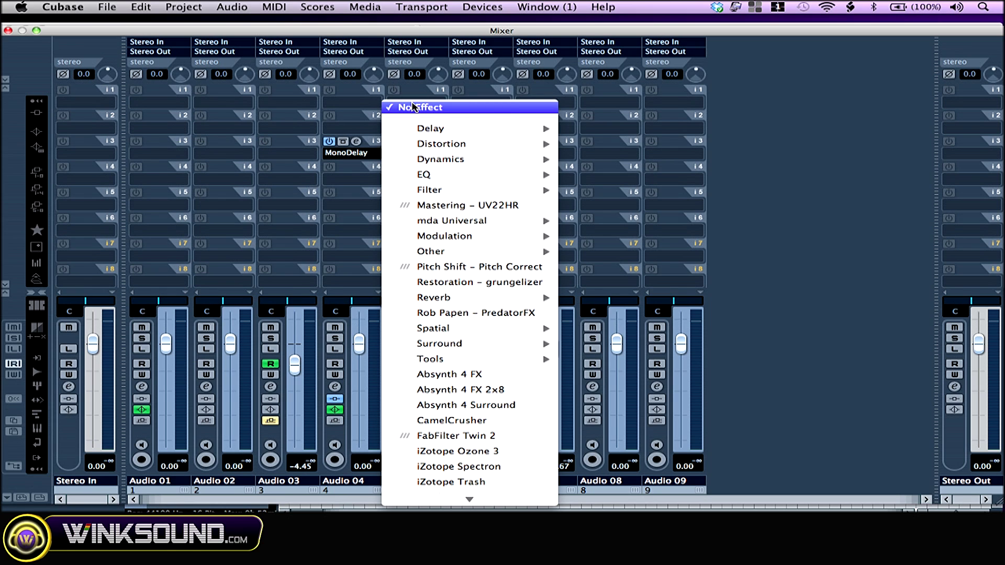
{"action": "mouse_move", "coordinate": [429, 130]}
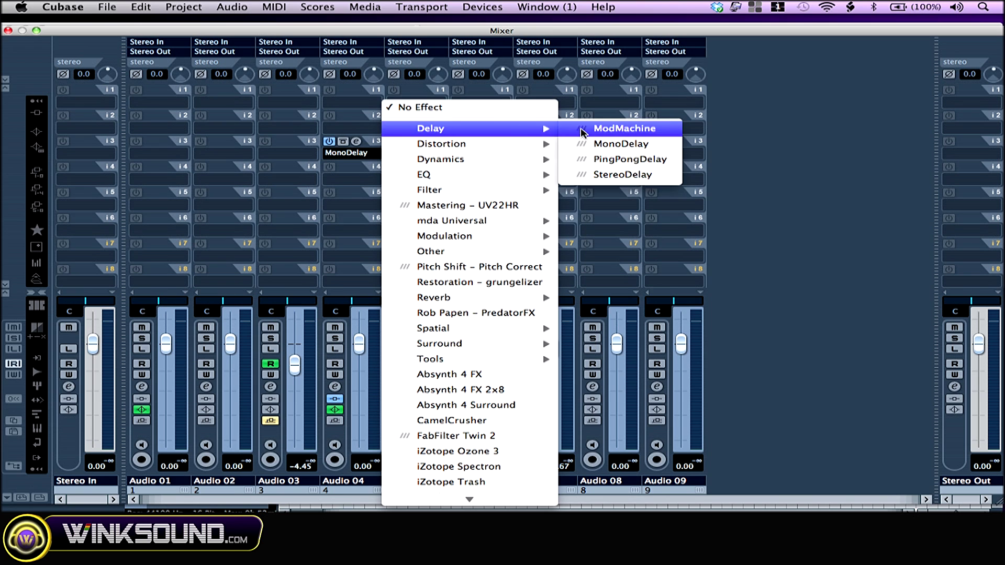
{"action": "left_click", "coordinate": [606, 146]}
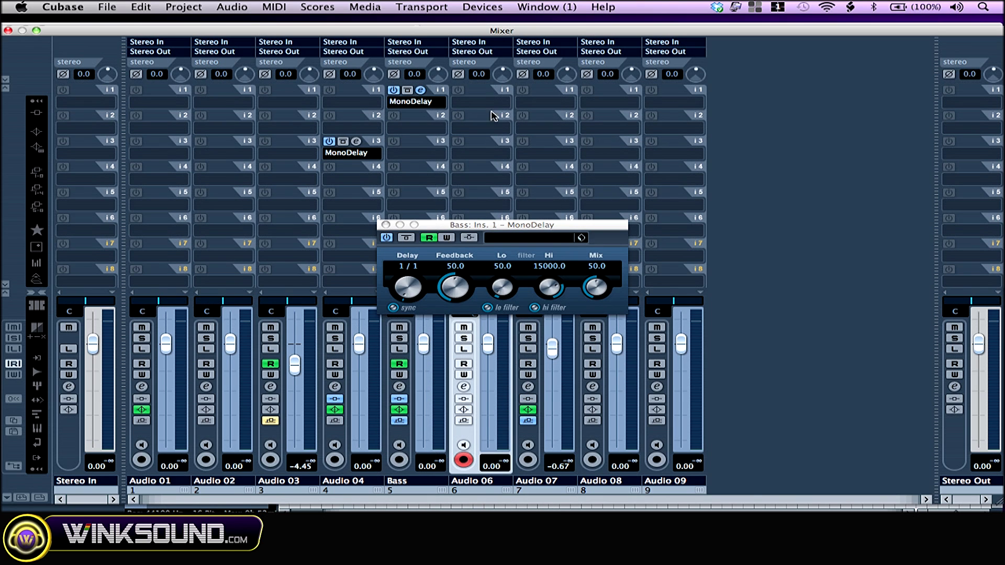
{"action": "left_click", "coordinate": [385, 225]}
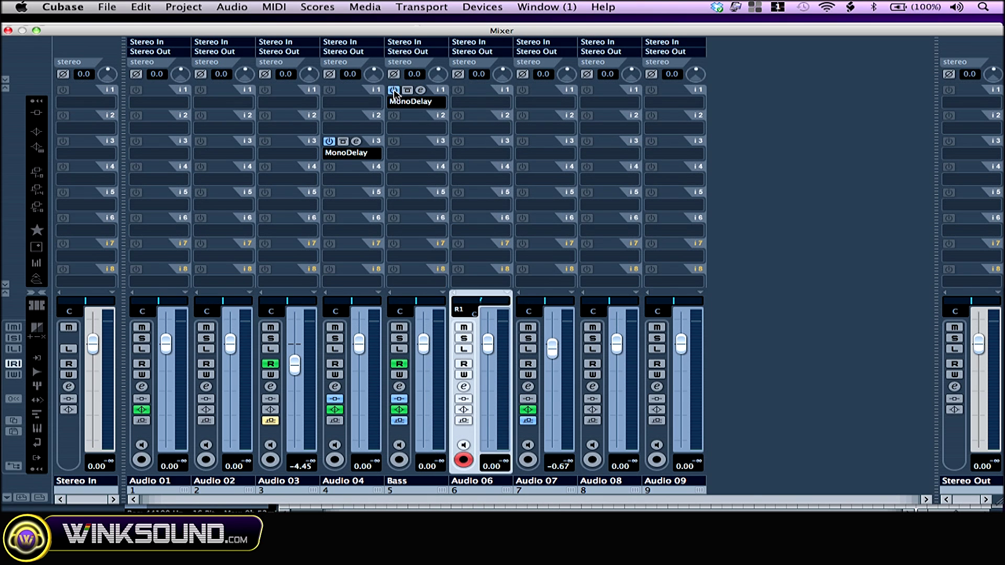
Toggle the Bass MonoDelay's power and bypass off and on, then reopen and close its editor
{"action": "left_click", "coordinate": [394, 90]}
{"action": "left_click", "coordinate": [394, 90]}
{"action": "left_click", "coordinate": [407, 90]}
{"action": "left_click", "coordinate": [408, 90]}
{"action": "left_click", "coordinate": [420, 90]}
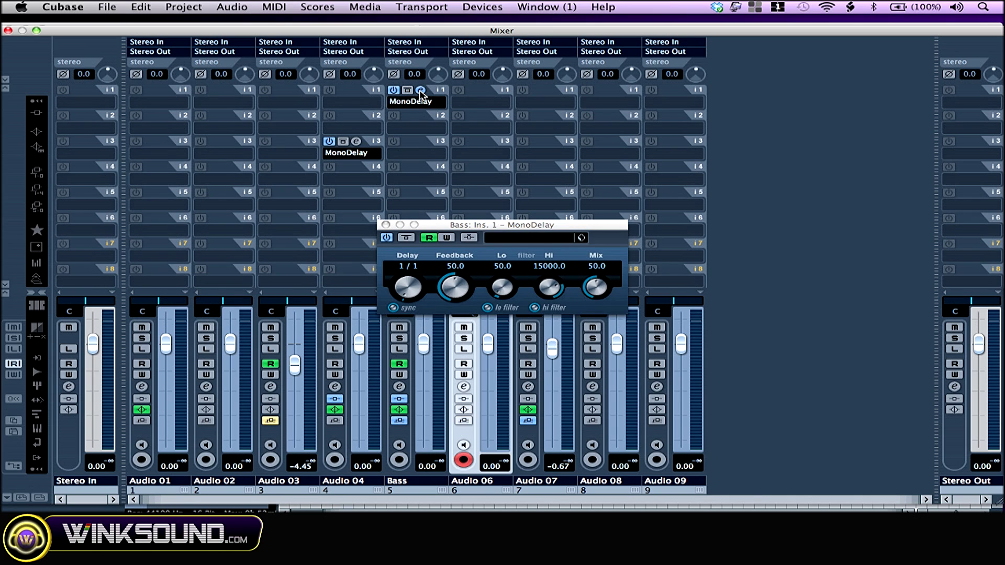
{"action": "left_click", "coordinate": [386, 225]}
Move MonoDelay to Audio 06 slot 5, copy it into Bass slot 5, shift it to slot 8, and centre Bass's pan
{"action": "left_click_drag", "start_coordinate": [439, 94], "coordinate": [505, 196]}
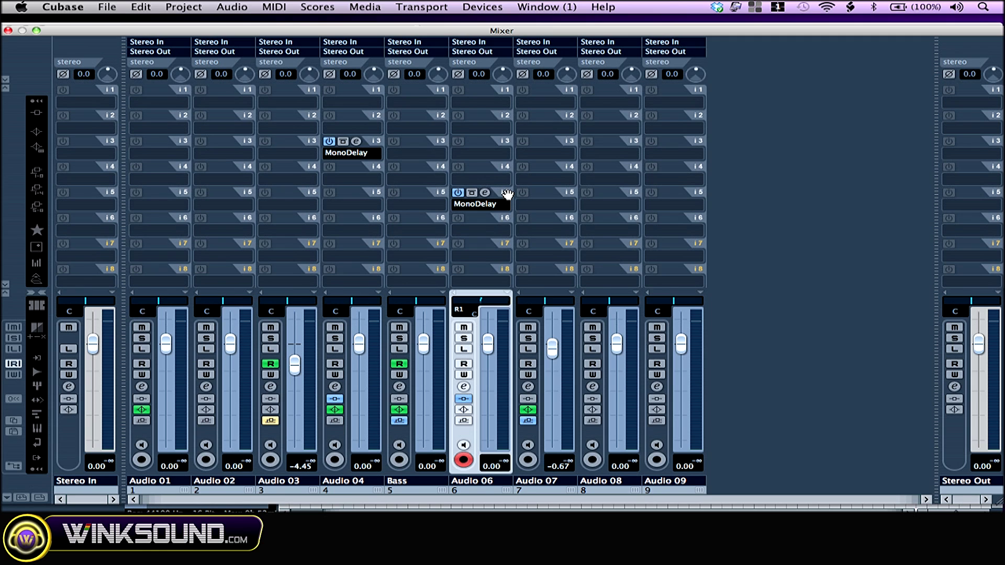
{"action": "left_click_drag", "start_coordinate": [489, 193], "coordinate": [434, 198]}
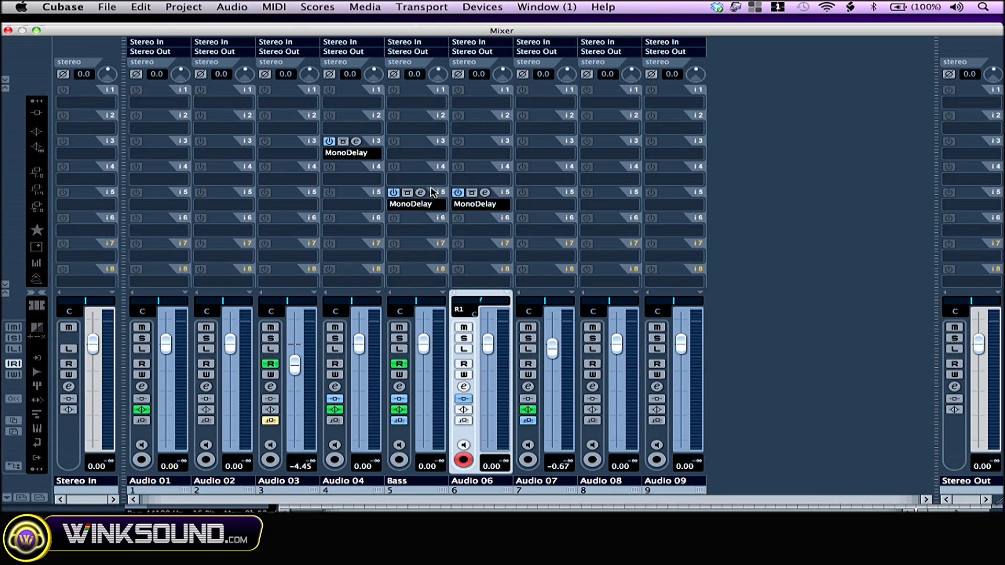
{"action": "left_click_drag", "start_coordinate": [439, 194], "coordinate": [429, 255]}
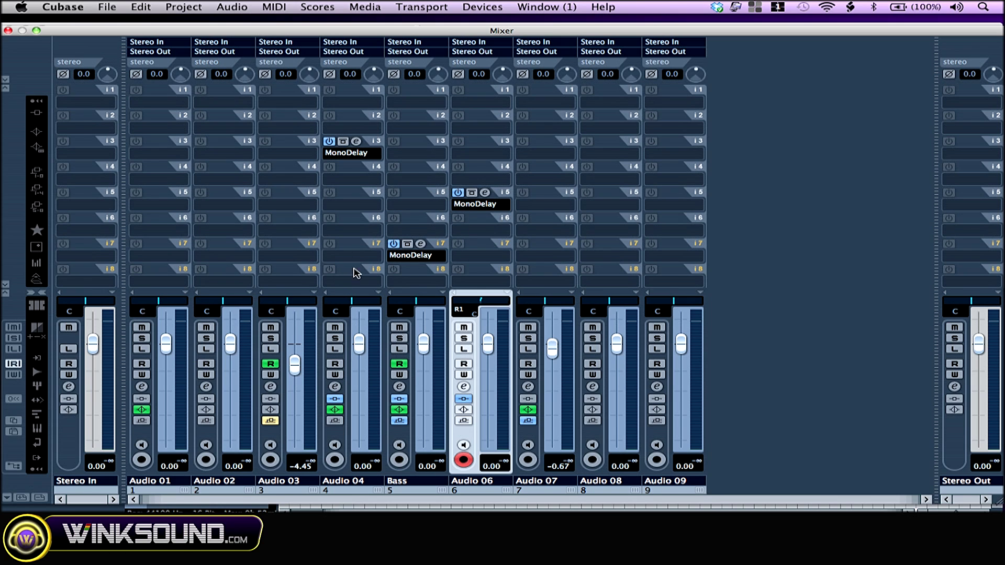
{"action": "left_click_drag", "start_coordinate": [444, 270], "coordinate": [438, 277]}
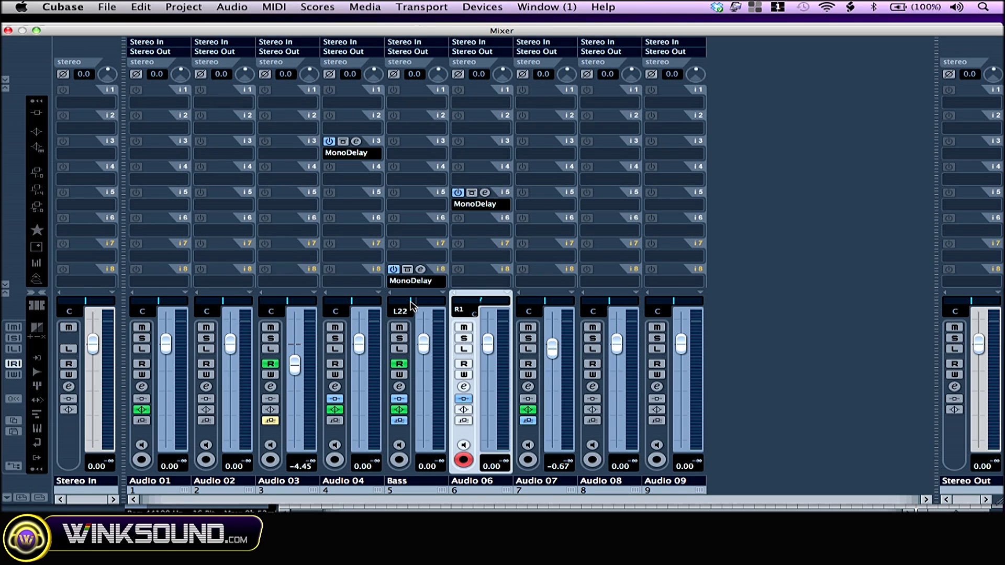
{"action": "left_click_drag", "start_coordinate": [411, 303], "coordinate": [416, 305]}
Try the Stereo Balance Panner at R19, then a Stereo Dual Panner with the right channel moved inward
{"action": "right_click", "coordinate": [417, 303]}
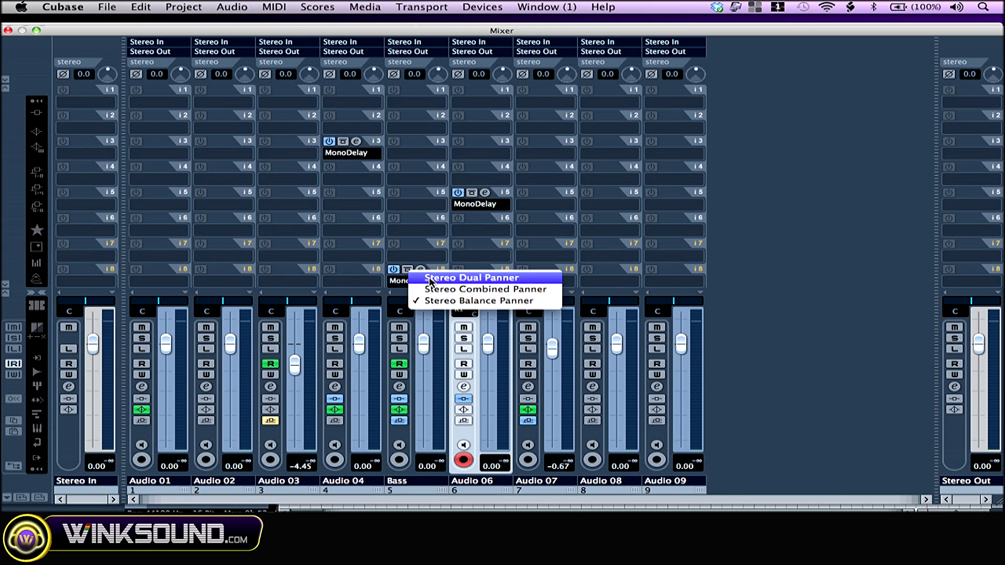
{"action": "left_click", "coordinate": [445, 302]}
{"action": "left_click_drag", "start_coordinate": [447, 309], "coordinate": [419, 305]}
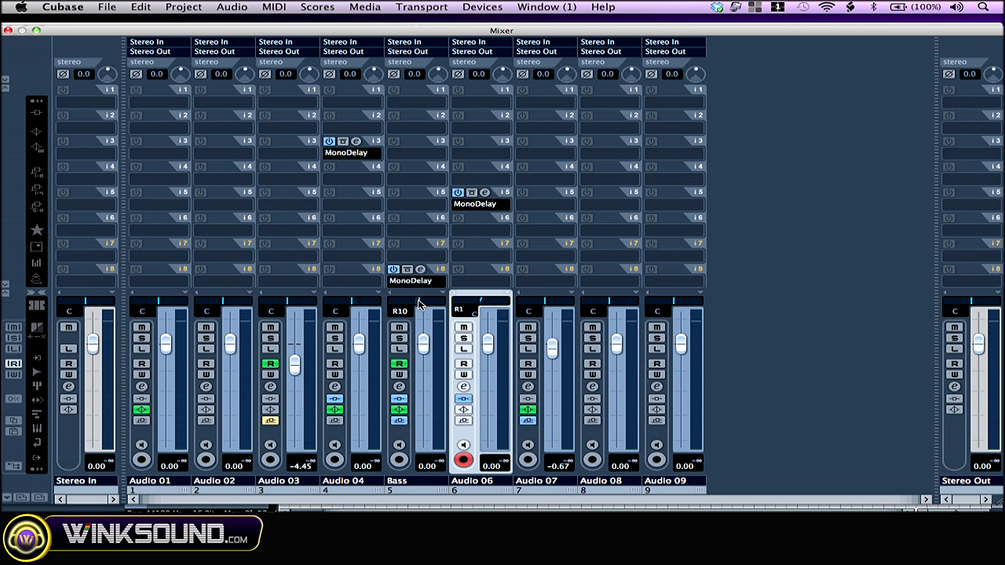
{"action": "right_click", "coordinate": [419, 304]}
{"action": "left_click", "coordinate": [446, 278]}
{"action": "mouse_move", "coordinate": [407, 311]}
{"action": "left_mouse_down"}
{"action": "mouse_move", "coordinate": [400, 305]}
{"action": "mouse_move", "coordinate": [417, 306]}
{"action": "left_mouse_up"}
Switch Bass to the Stereo Combined Panner and narrow its width to about L70 R34
{"action": "right_click", "coordinate": [408, 302]}
{"action": "left_click", "coordinate": [439, 311]}
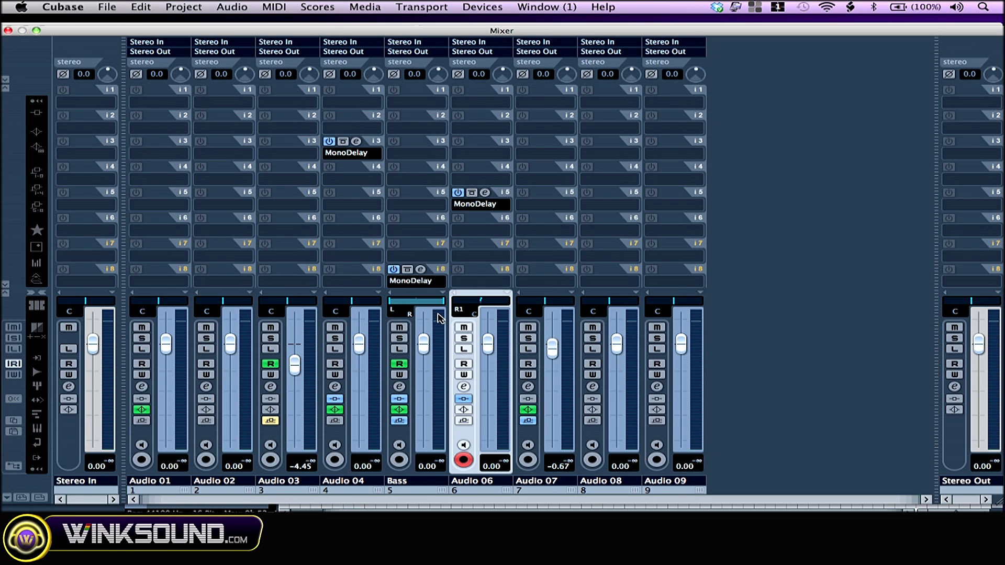
{"action": "mouse_move", "coordinate": [393, 303]}
{"action": "left_mouse_down"}
{"action": "mouse_move", "coordinate": [428, 301]}
{"action": "mouse_move", "coordinate": [412, 302]}
{"action": "left_mouse_up"}
Toggle the Bass channel's Mute, Solo and Read automation buttons off and back on
{"action": "left_click", "coordinate": [400, 328]}
{"action": "left_click", "coordinate": [400, 328]}
{"action": "left_click", "coordinate": [399, 338]}
{"action": "left_click", "coordinate": [399, 338]}
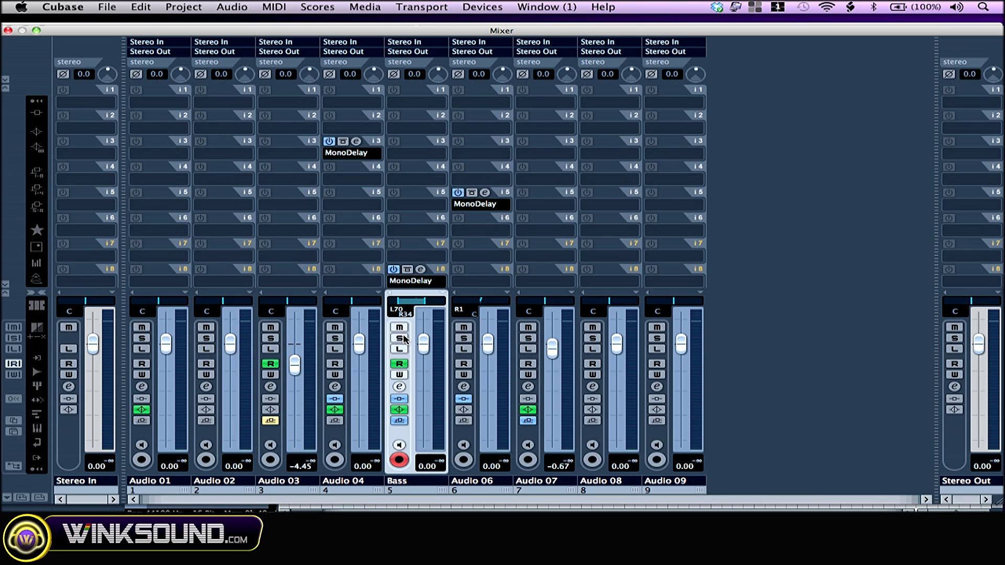
{"action": "left_click", "coordinate": [399, 365]}
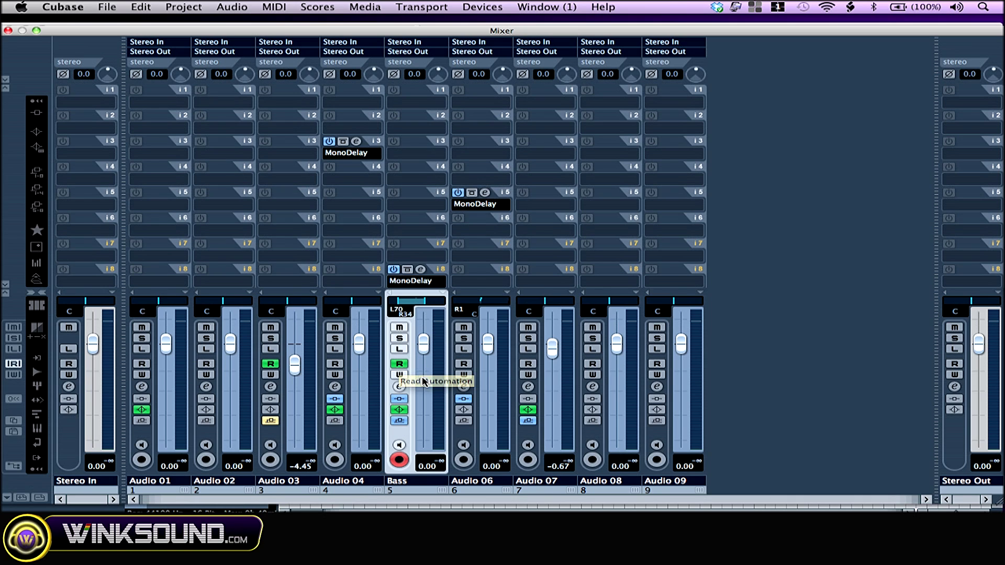
{"action": "left_click", "coordinate": [401, 365]}
Record a Bass volume automation move with Write enabled, leaving the fader at 0.40
{"action": "left_click", "coordinate": [400, 375]}
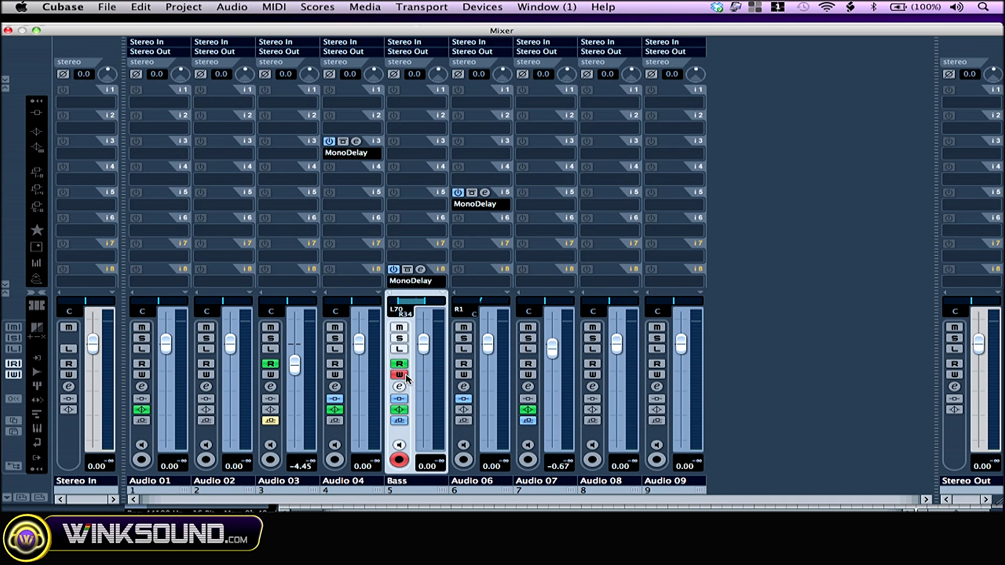
{"action": "mouse_move", "coordinate": [423, 356]}
{"action": "left_mouse_down"}
{"action": "mouse_move", "coordinate": [423, 413]}
{"action": "mouse_move", "coordinate": [421, 351]}
{"action": "left_mouse_up"}
{"action": "left_click", "coordinate": [399, 375]}
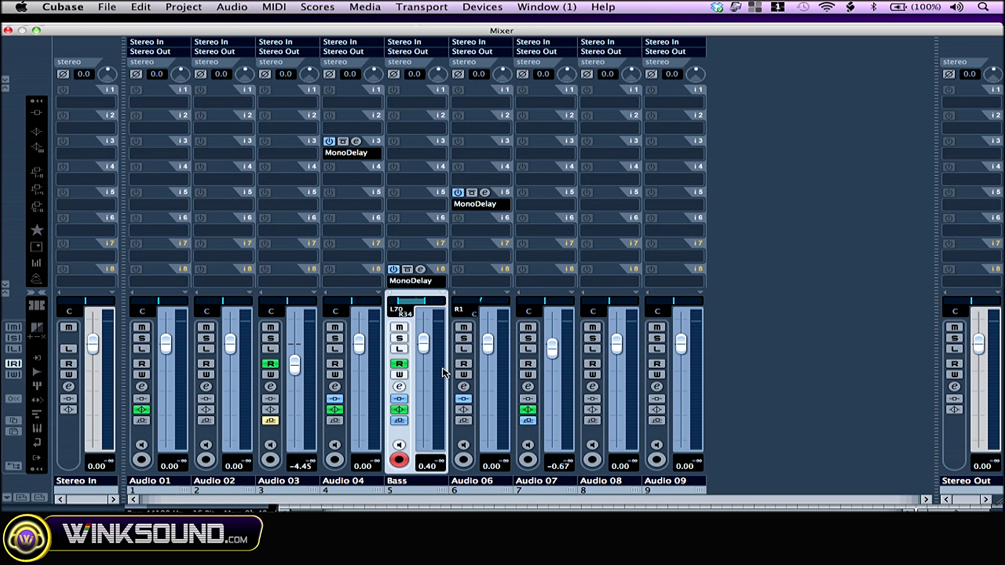
{"action": "left_click", "coordinate": [401, 387]}
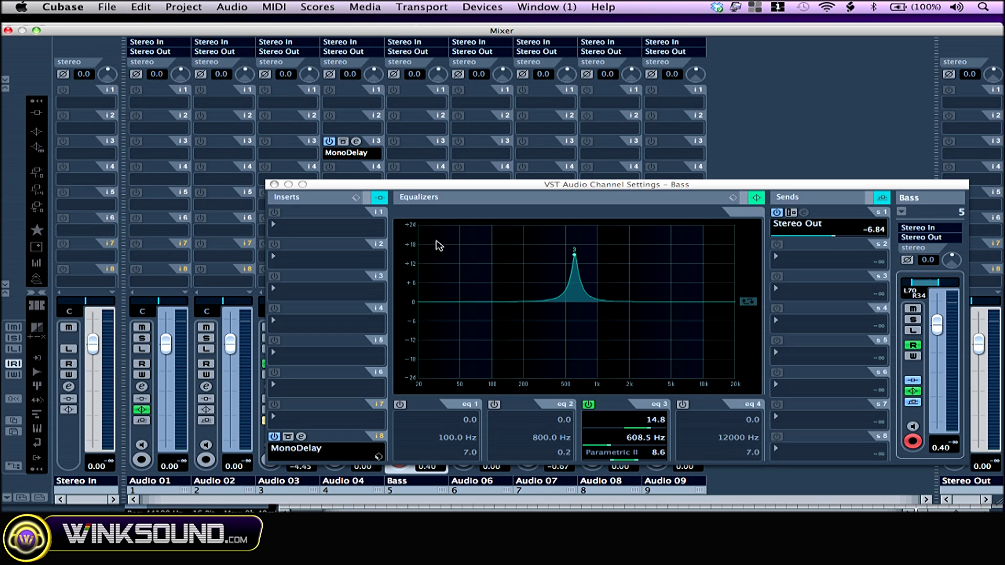
{"action": "left_click_drag", "start_coordinate": [452, 186], "coordinate": [406, 163]}
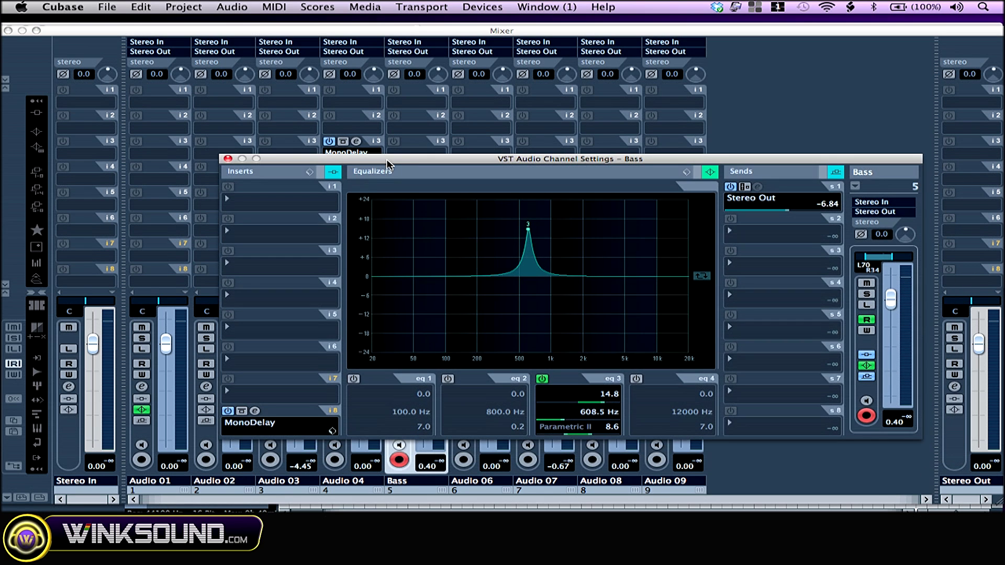
{"action": "left_click", "coordinate": [227, 159]}
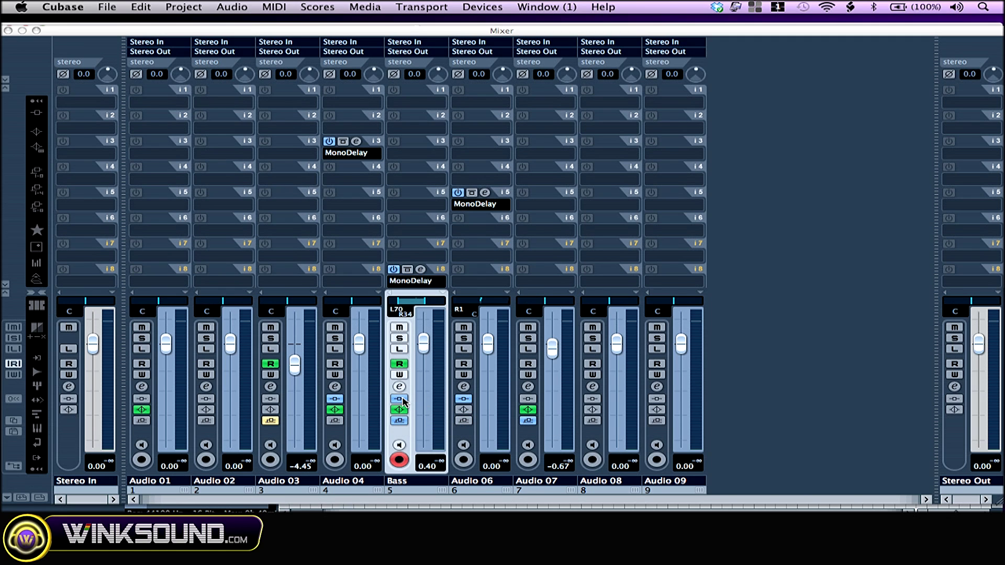
Bypass and restore the Bass inserts and sends, then switch off Bass input monitoring
{"action": "left_click", "coordinate": [402, 399]}
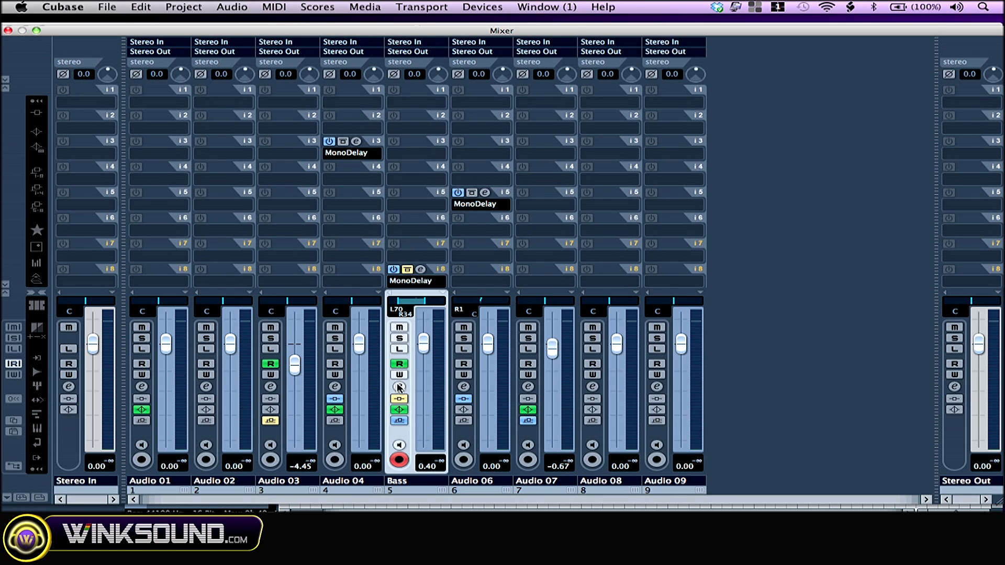
{"action": "left_click", "coordinate": [401, 400]}
{"action": "left_click", "coordinate": [399, 420]}
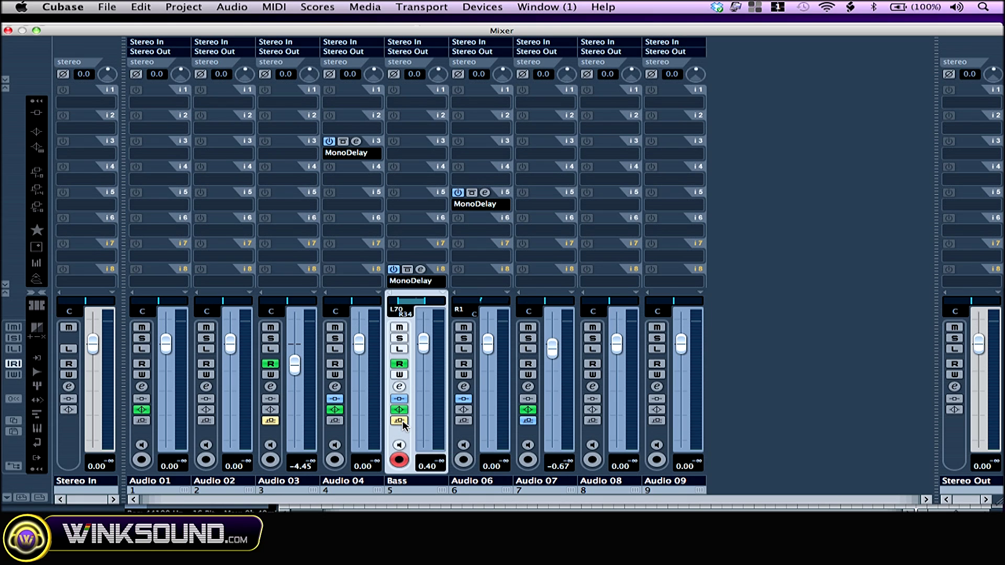
{"action": "left_click", "coordinate": [400, 420]}
{"action": "left_click", "coordinate": [400, 445]}
Rename the Bass channel to Guitar
{"action": "double_click", "coordinate": [404, 482]}
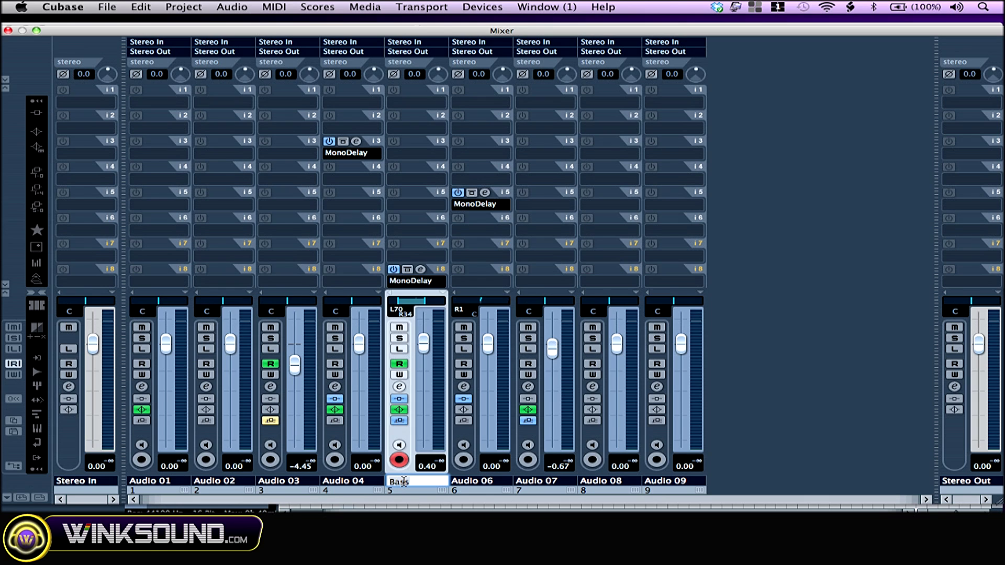
{"action": "type", "text": "Guitar"}
{"action": "key", "text": "Return"}
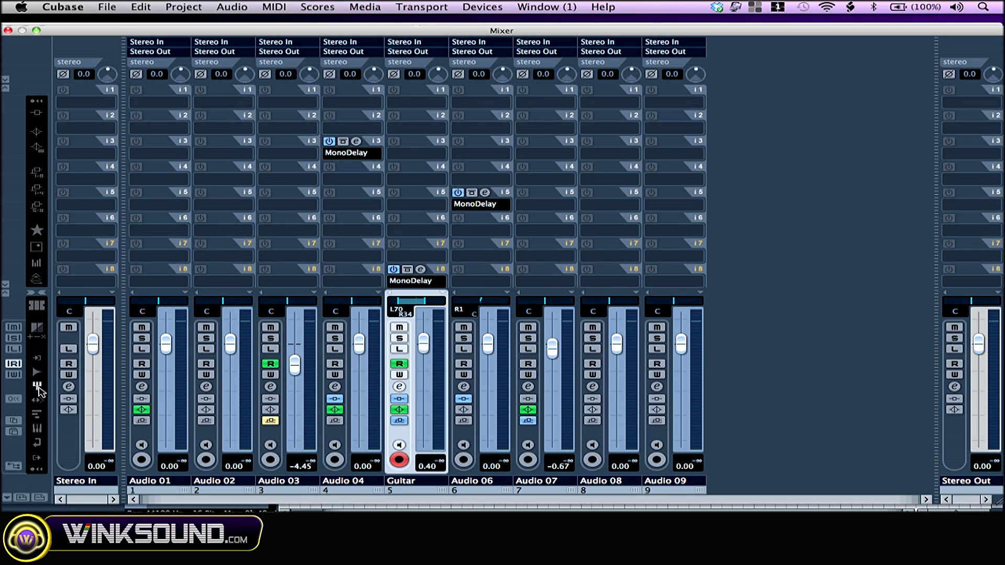
Hide all audio channels with the channel-type filter, then show them again
{"action": "left_click", "coordinate": [38, 387]}
{"action": "left_click", "coordinate": [37, 372]}
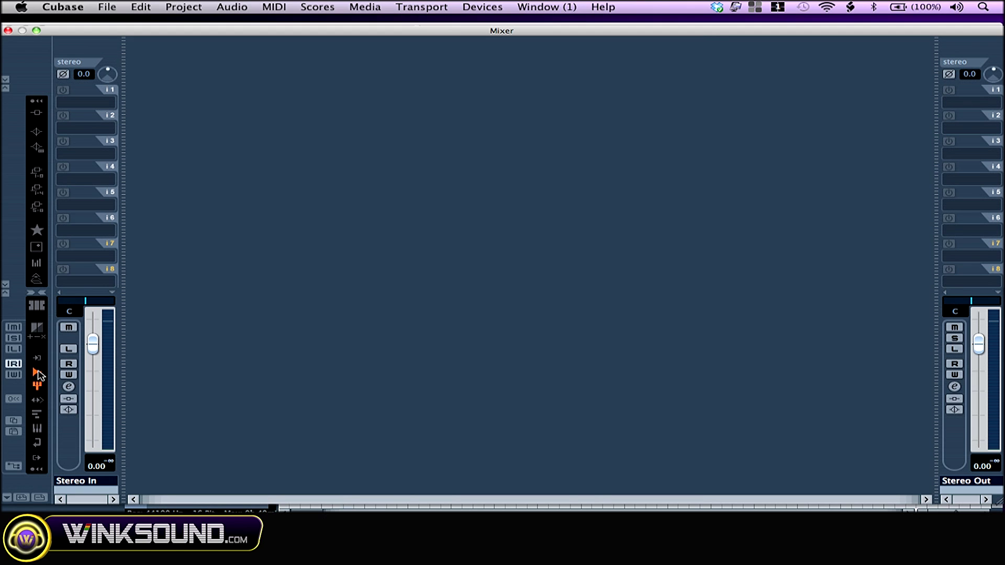
{"action": "left_click", "coordinate": [37, 387]}
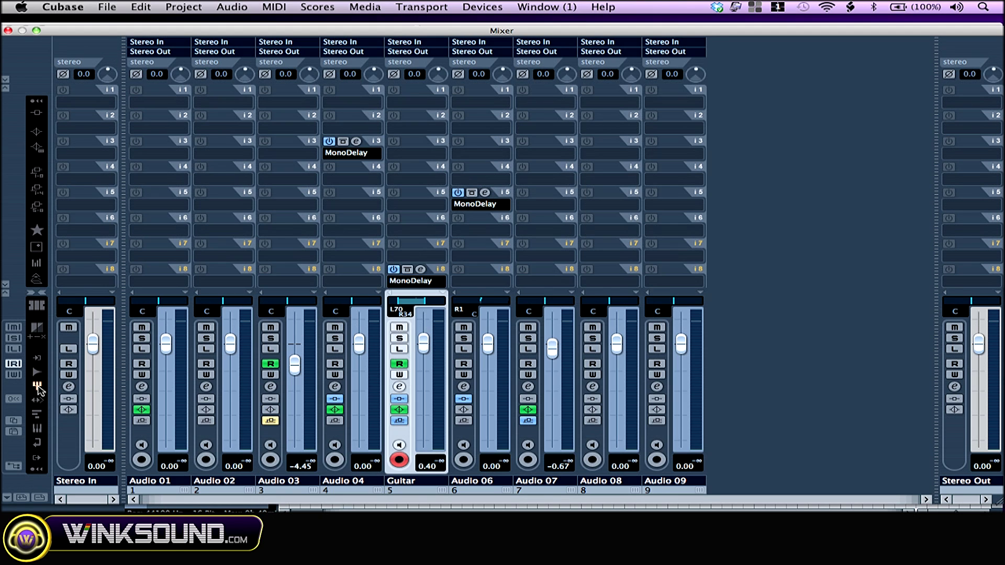
{"action": "left_click", "coordinate": [13, 400]}
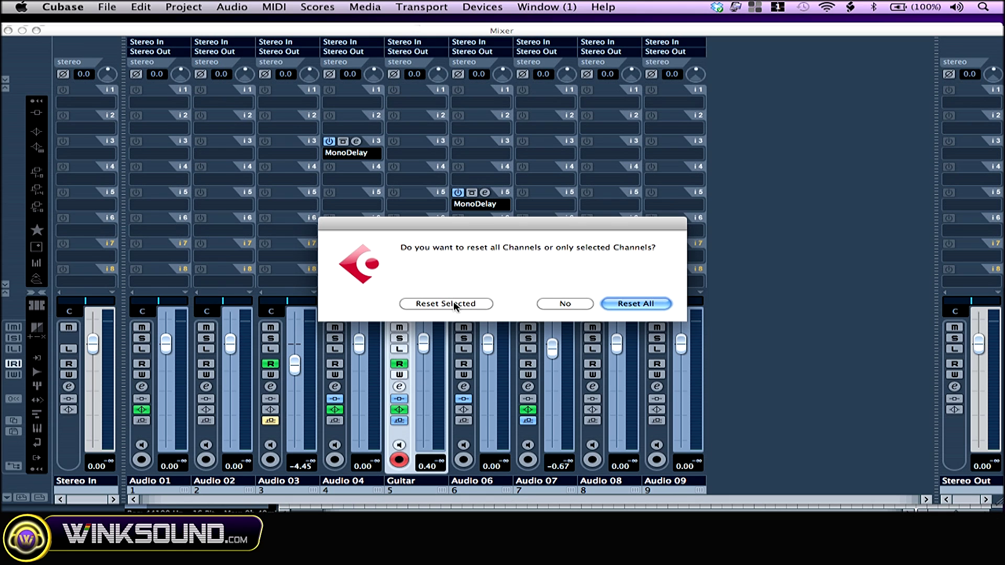
{"action": "left_click", "coordinate": [578, 304]}
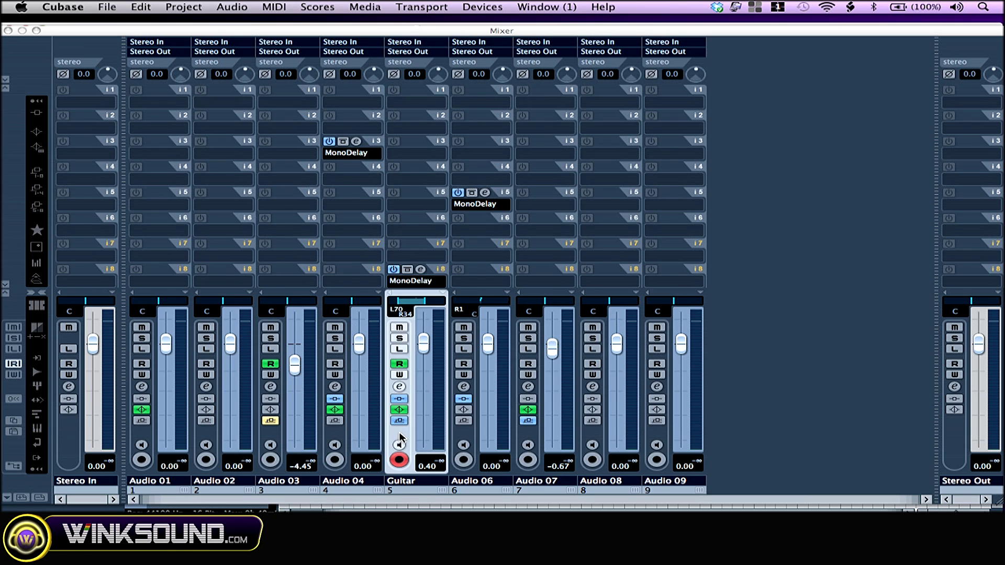
Paste Audio 04's settings, MonoDelay insert included, onto Audio 09 with the Copy/Paste buttons
{"action": "left_click", "coordinate": [333, 436]}
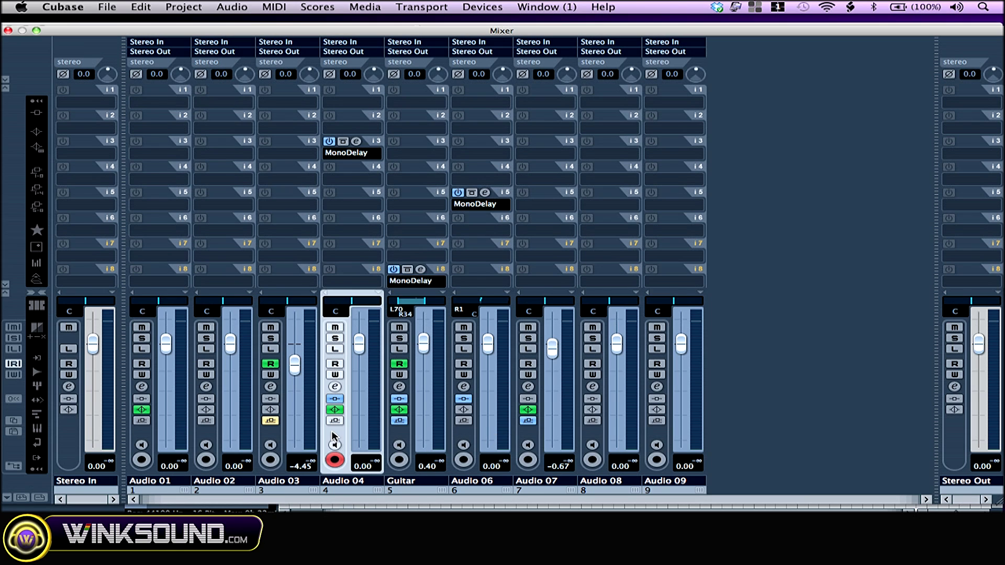
{"action": "left_click", "coordinate": [17, 422]}
{"action": "left_click", "coordinate": [657, 438]}
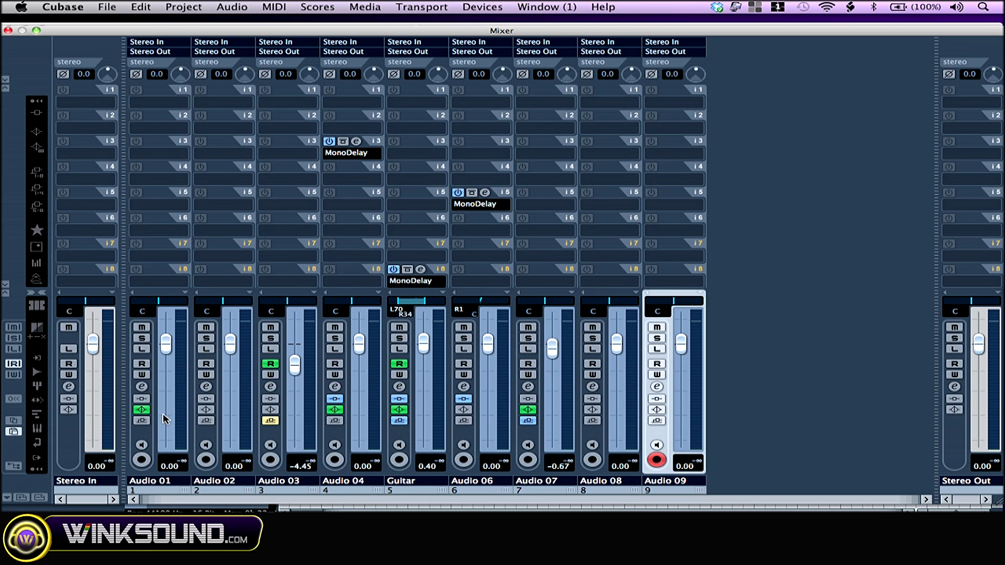
{"action": "left_click", "coordinate": [14, 431]}
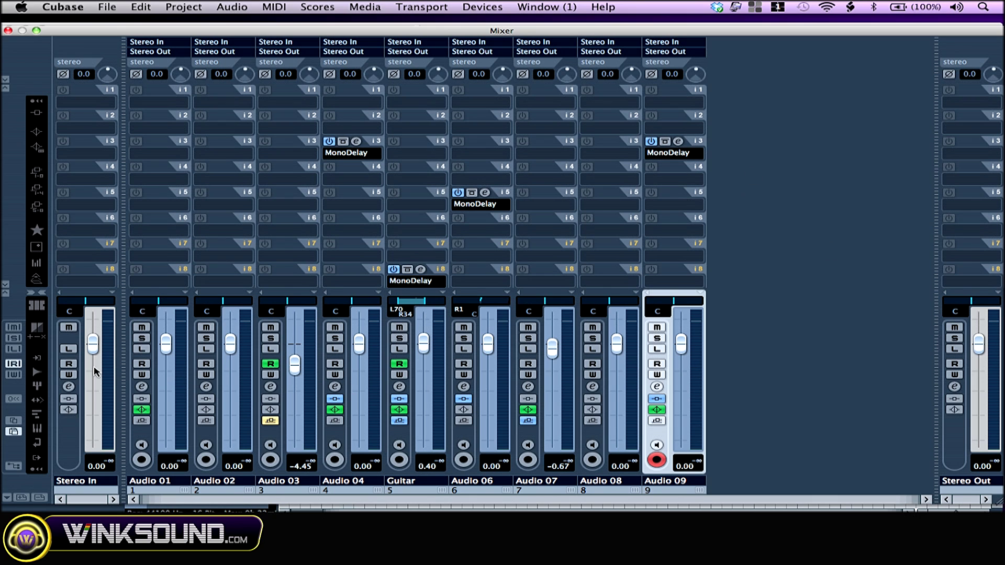
Rearrange the mixer layout, closing the gap by Stereo In and repositioning Stereo Out
{"action": "left_click", "coordinate": [37, 247]}
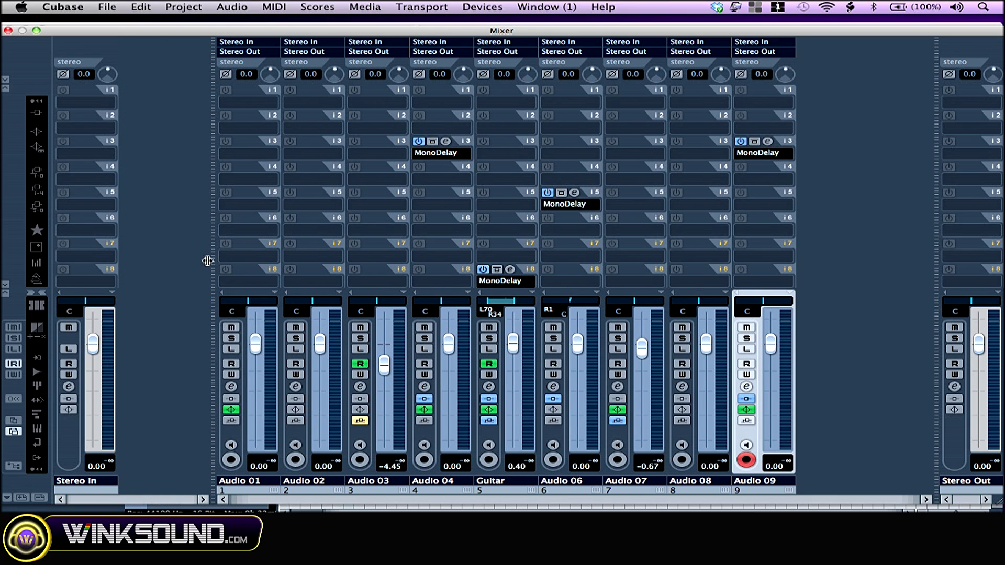
{"action": "left_click_drag", "start_coordinate": [209, 261], "coordinate": [115, 262]}
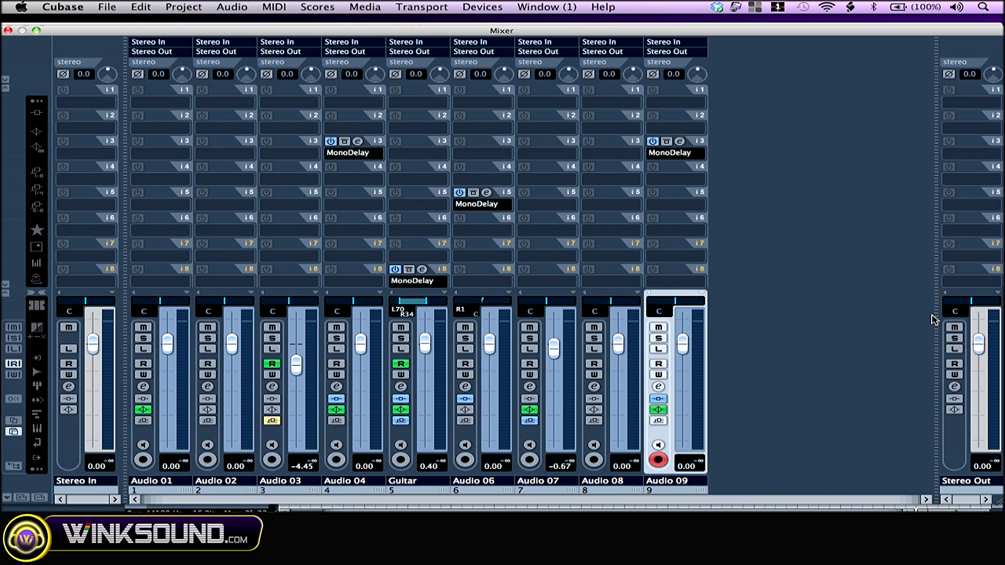
{"action": "left_click_drag", "start_coordinate": [936, 318], "coordinate": [849, 321]}
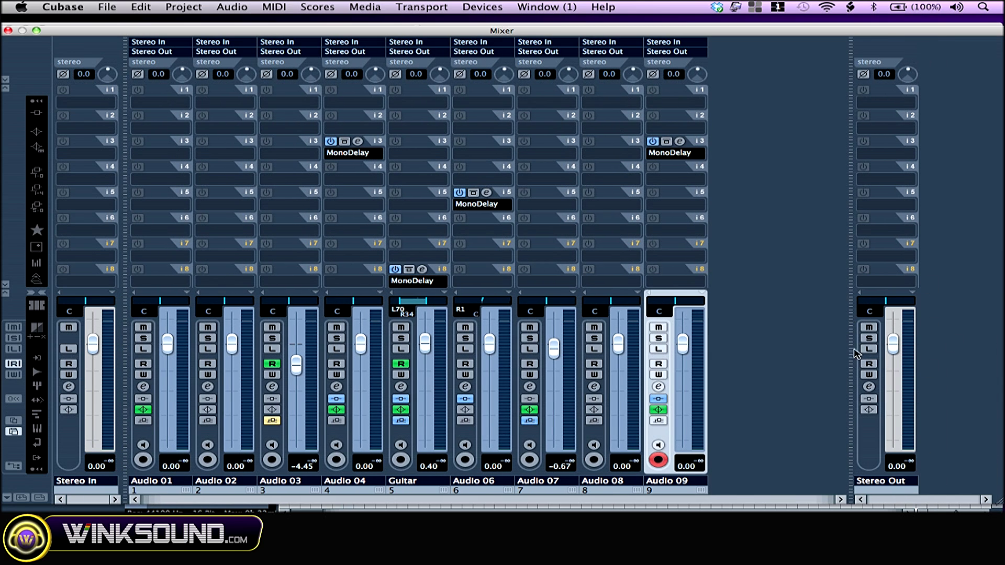
{"action": "left_click_drag", "start_coordinate": [849, 349], "coordinate": [914, 354]}
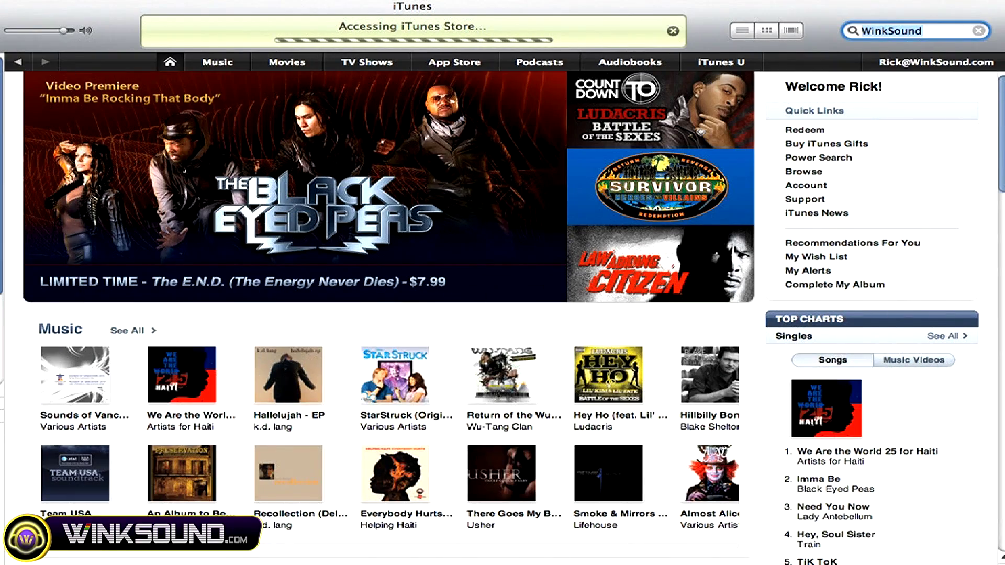
Enter WinkSound in the iTunes Store search field to bring up matching suggestions
{"action": "scroll", "coordinate": [575, 314], "scroll_direction": "down", "scroll_amount": 10}
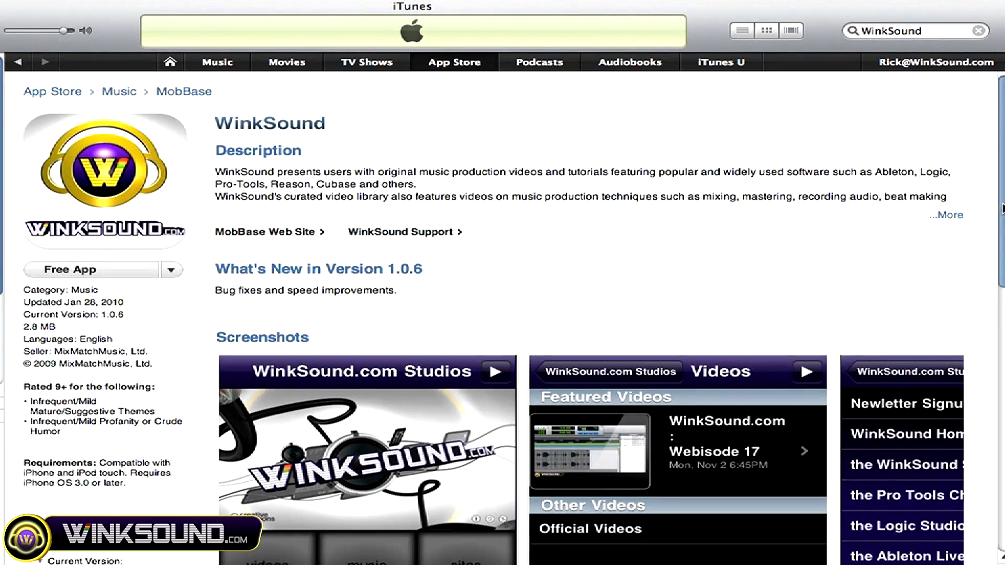
{"action": "scroll", "coordinate": [513, 313], "scroll_direction": "down", "scroll_amount": 2}
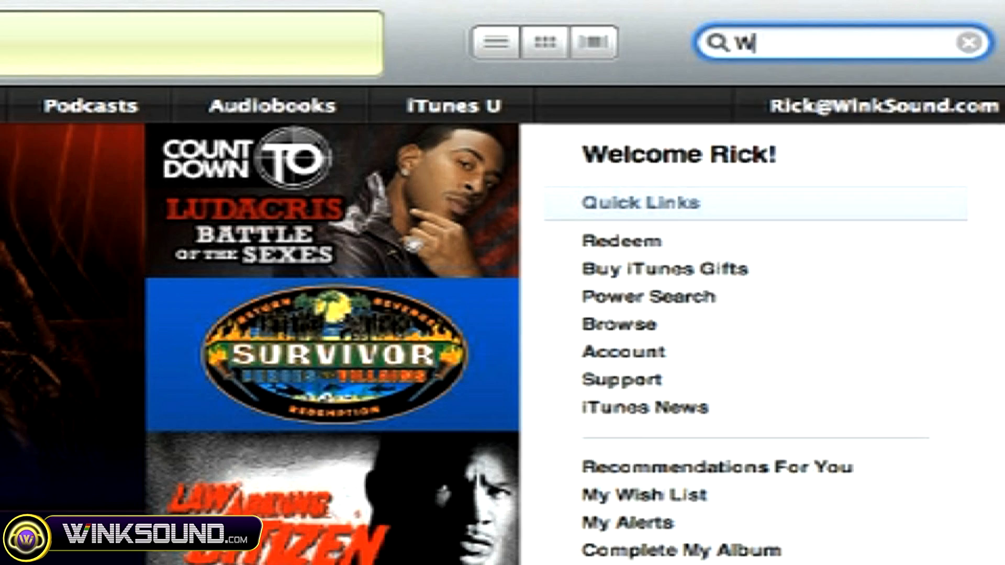
{"action": "type", "text": "inkSound"}
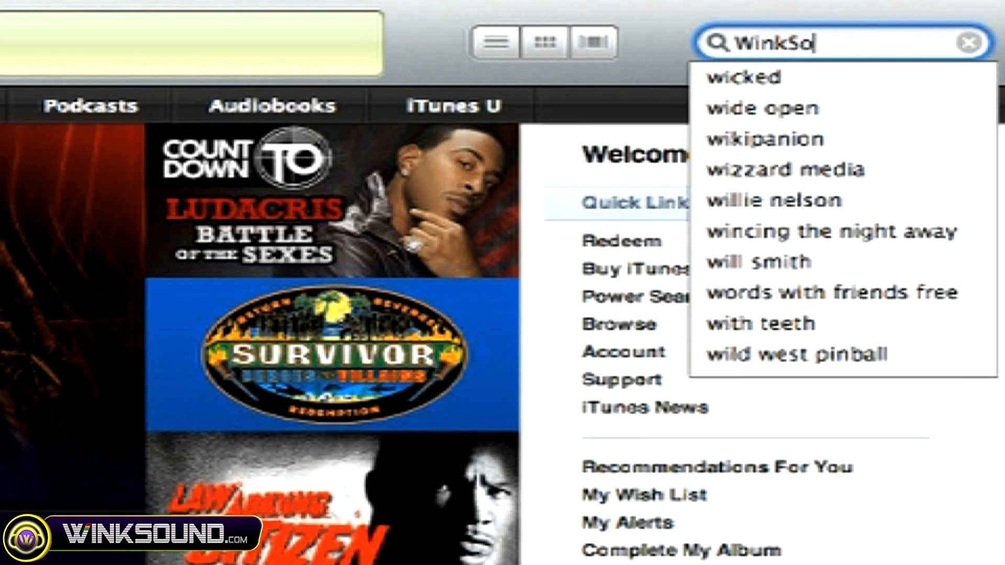